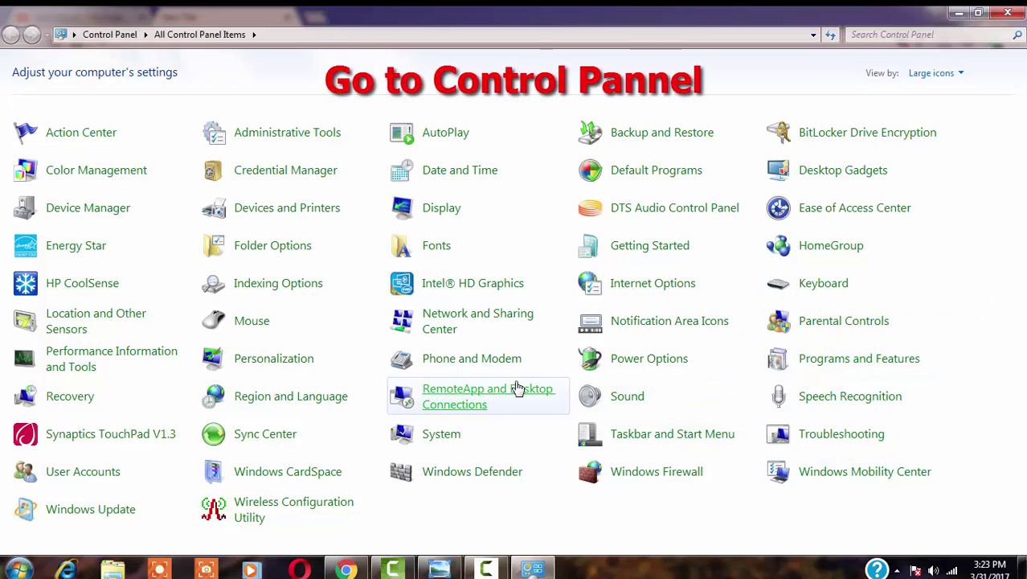
- From Network and Sharing Center, open the Wireless Network Connection status dialog
click(495, 323)
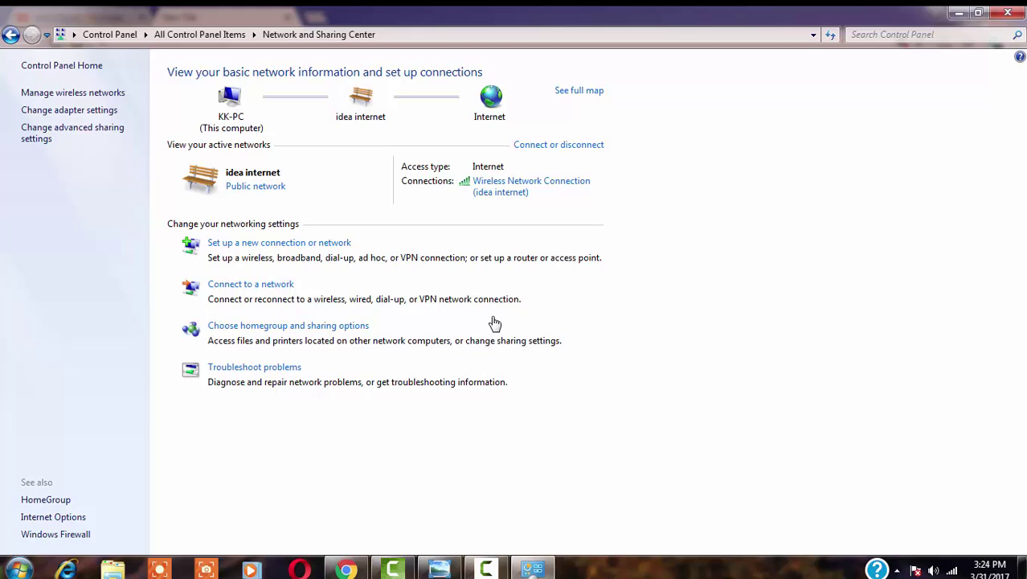
click(550, 187)
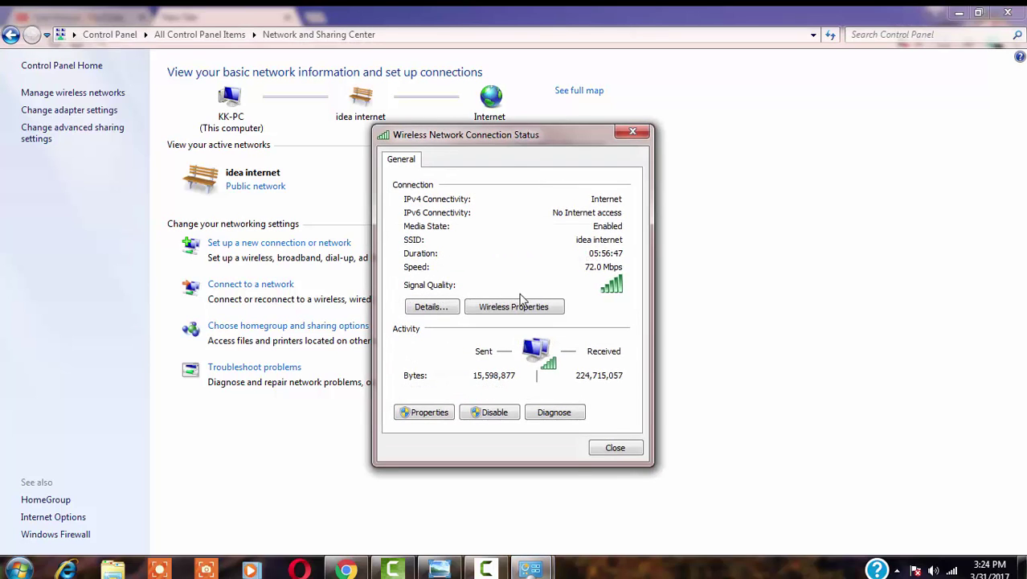
- Open the wireless connection's Internet Protocol Version 4 (TCP/IPv4) Properties dialog and move it up-left
click(430, 413)
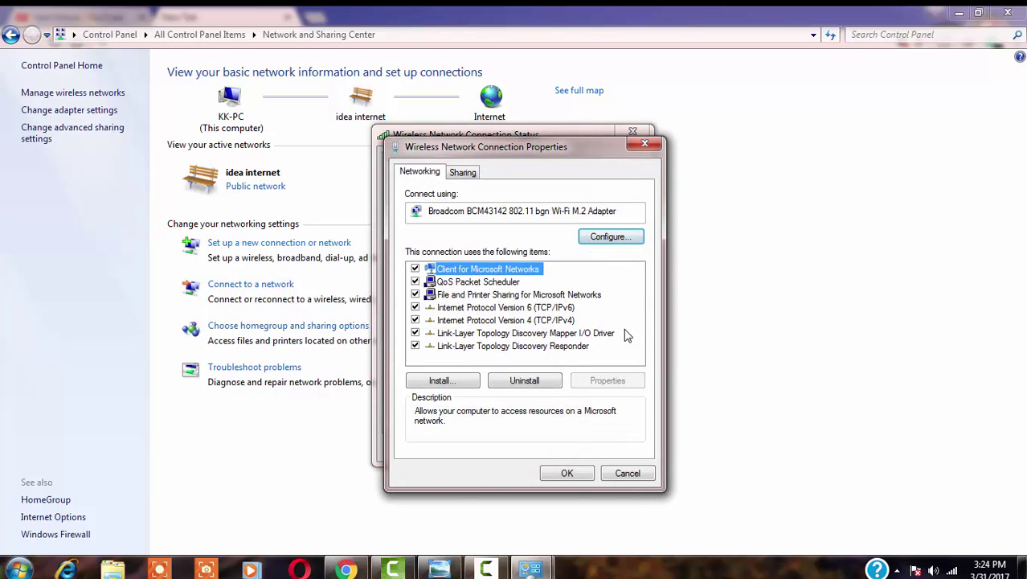
click(519, 322)
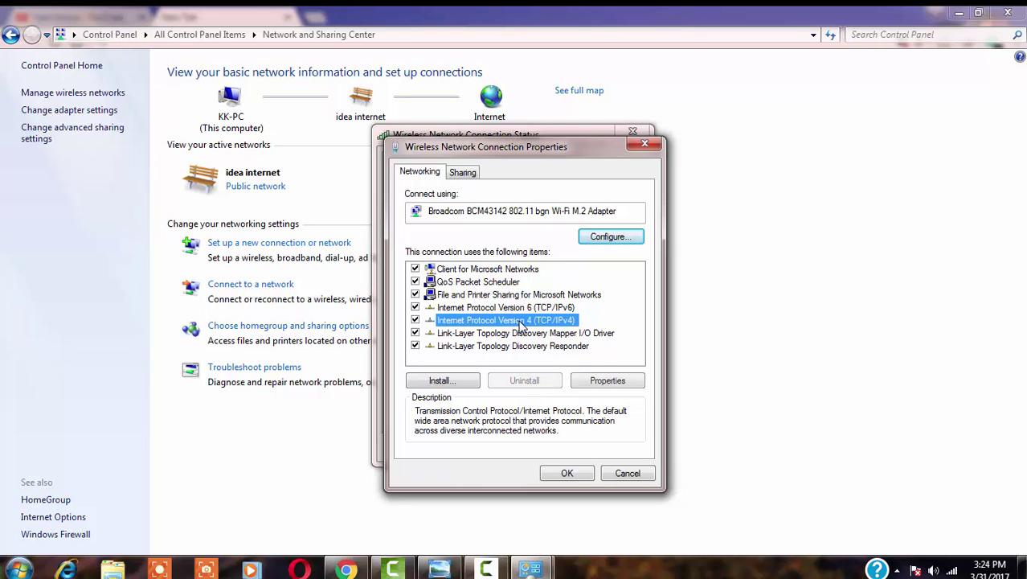
click(619, 382)
drag(570, 207, 494, 121)
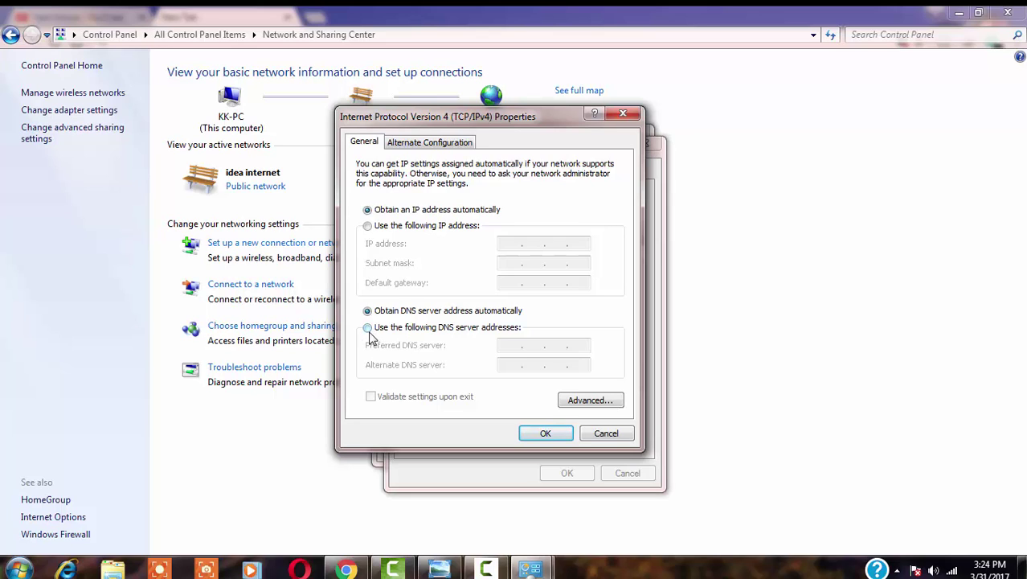
- Enter preferred DNS 8.8.8.8 and alternate 8.8.4.4, tick 'Validate settings upon exit', and confirm with OK
click(368, 328)
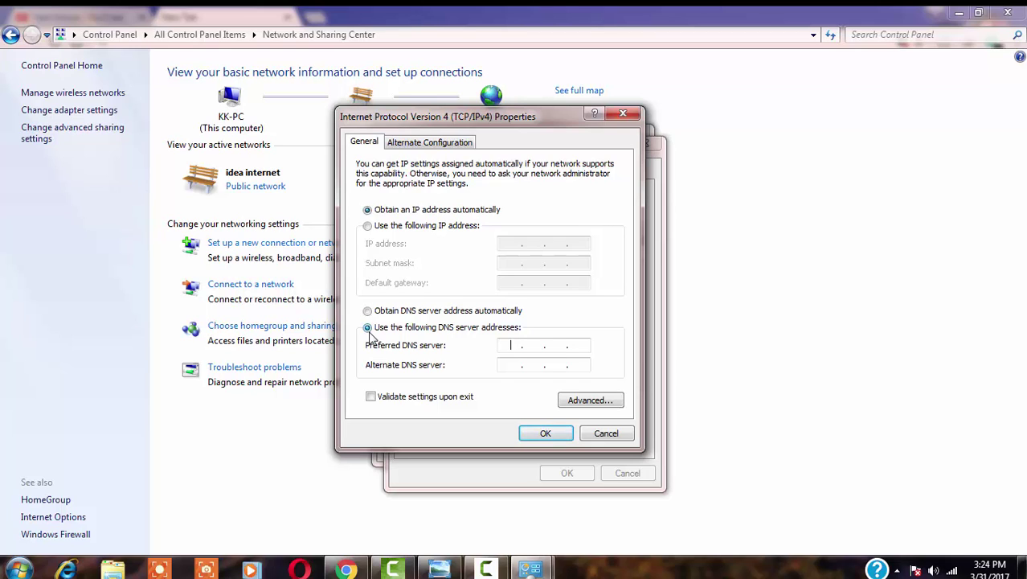
text(8)
text(.8.8.8)
click(509, 365)
text(8.8.4.4)
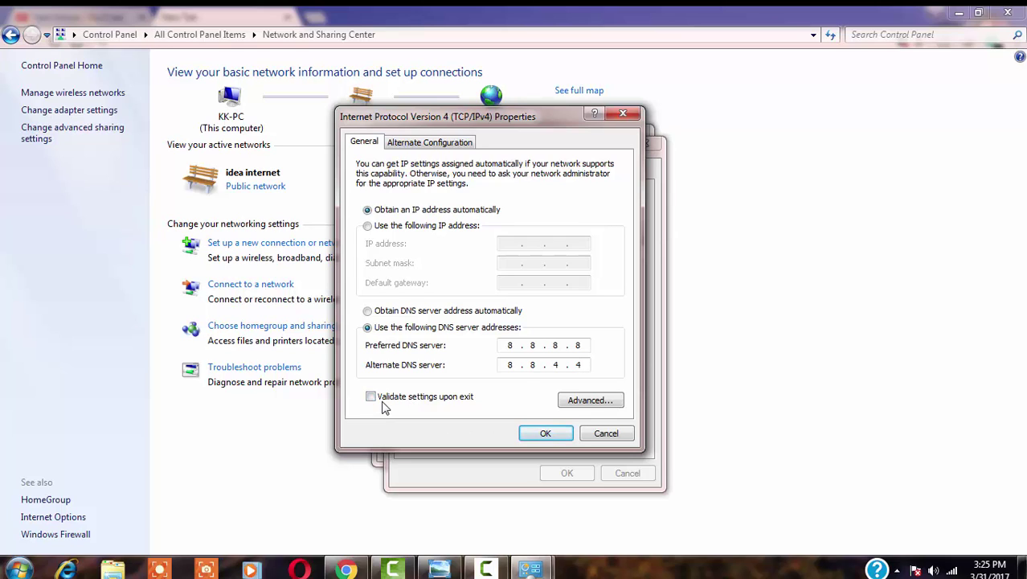
click(370, 398)
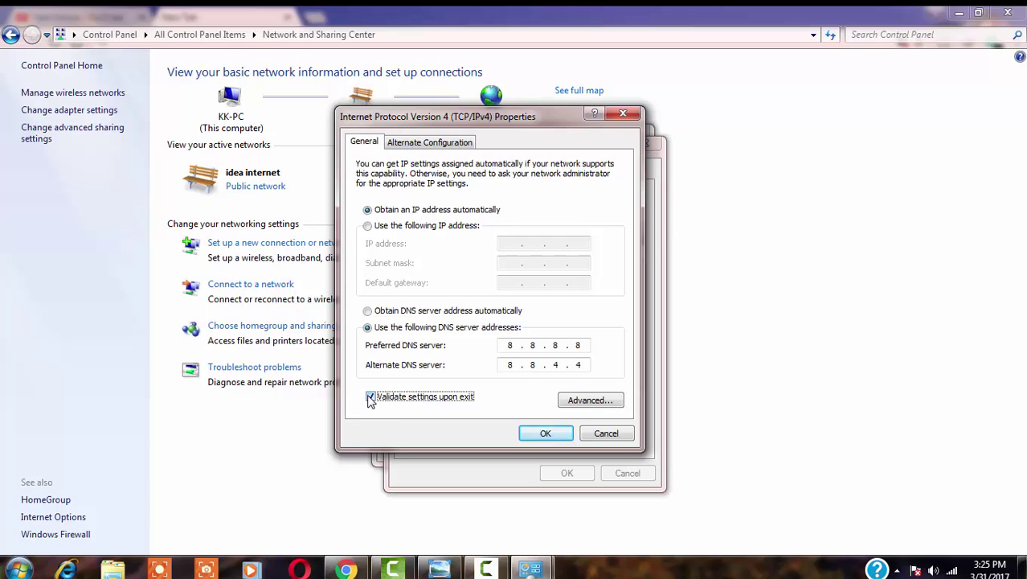
click(547, 434)
- Close Connection Properties, Windows Network Diagnostics, and the Wireless Network Connection Status dialog
click(567, 473)
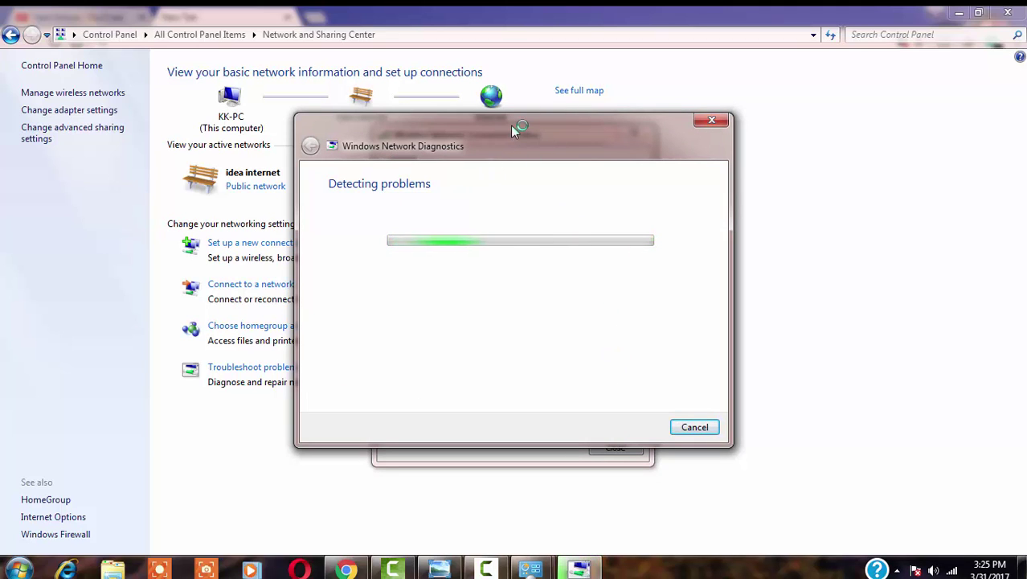
drag(512, 126, 441, 126)
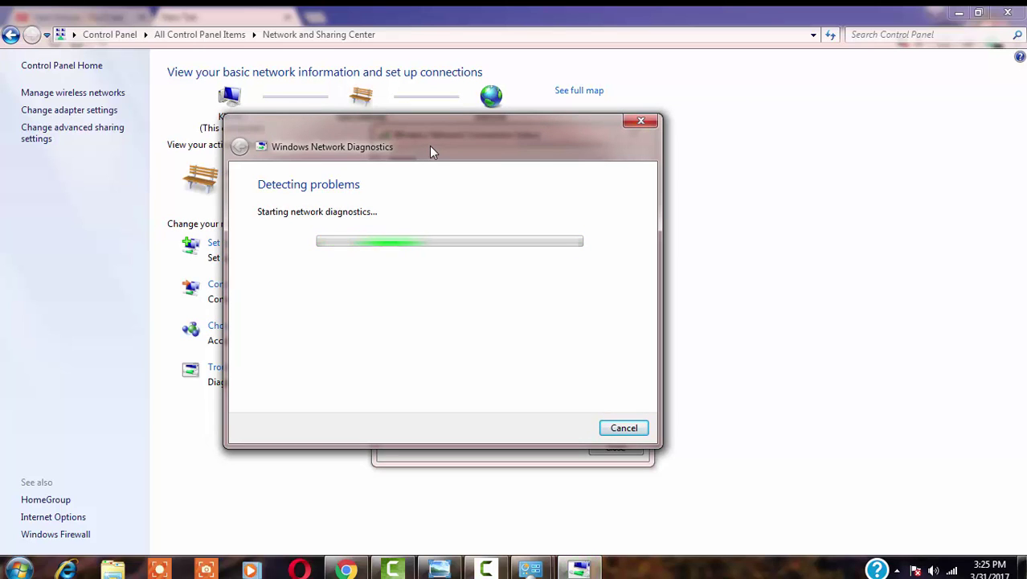
drag(430, 145, 302, 139)
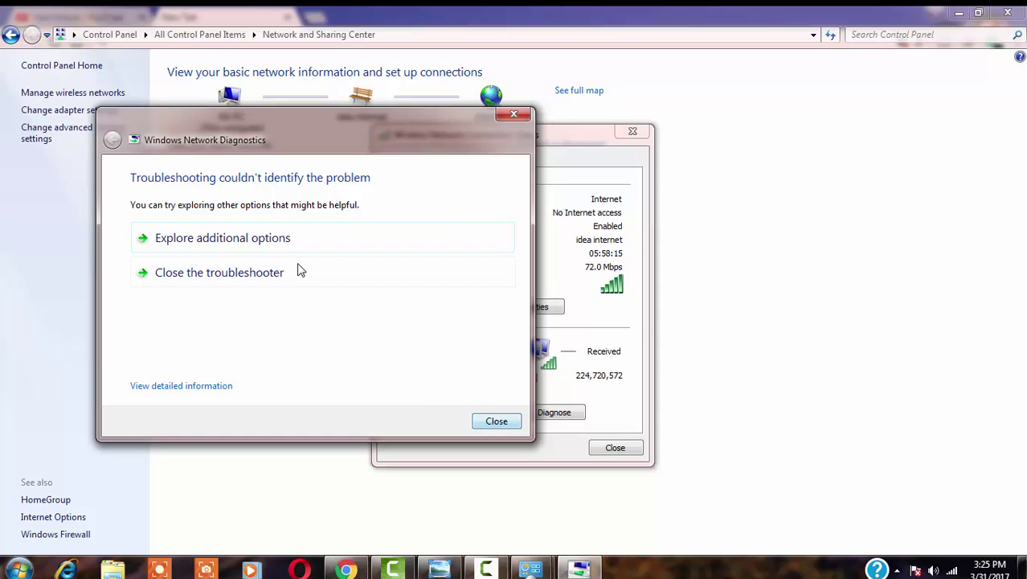
click(494, 420)
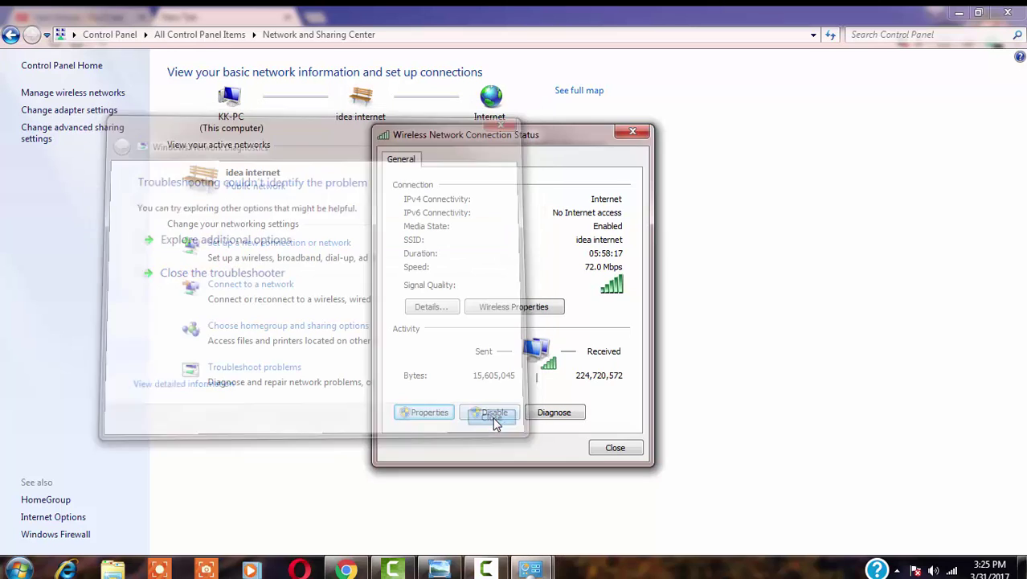
click(619, 449)
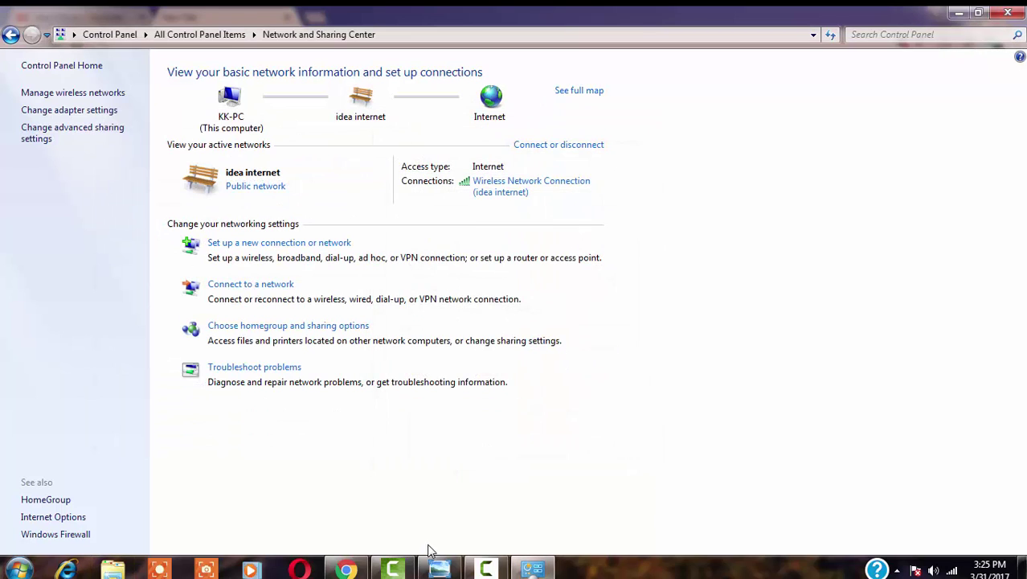
- Load yahoo.com in Chrome to test the connection, then minimize the browser
mouse_move(356, 567)
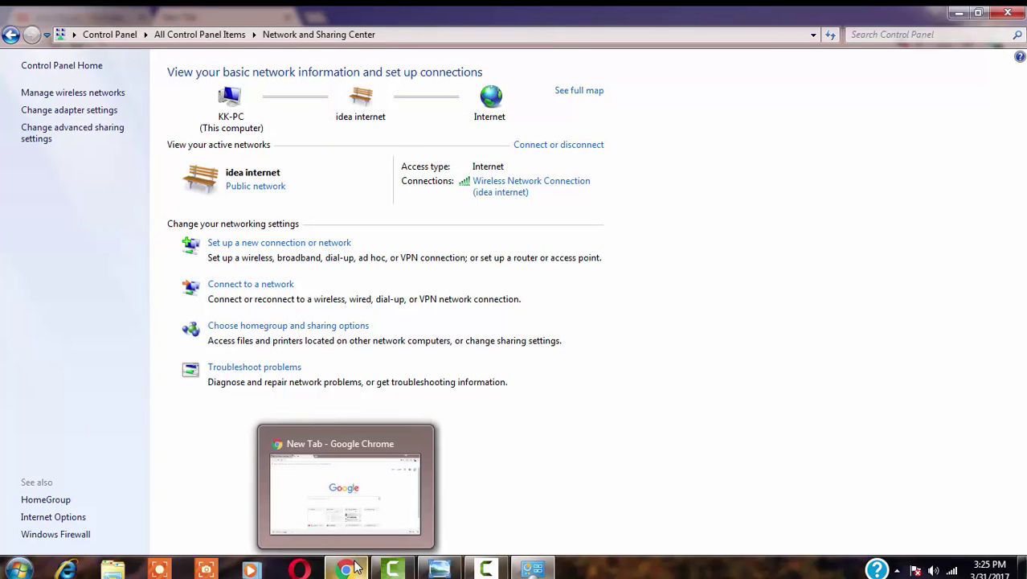
click(360, 569)
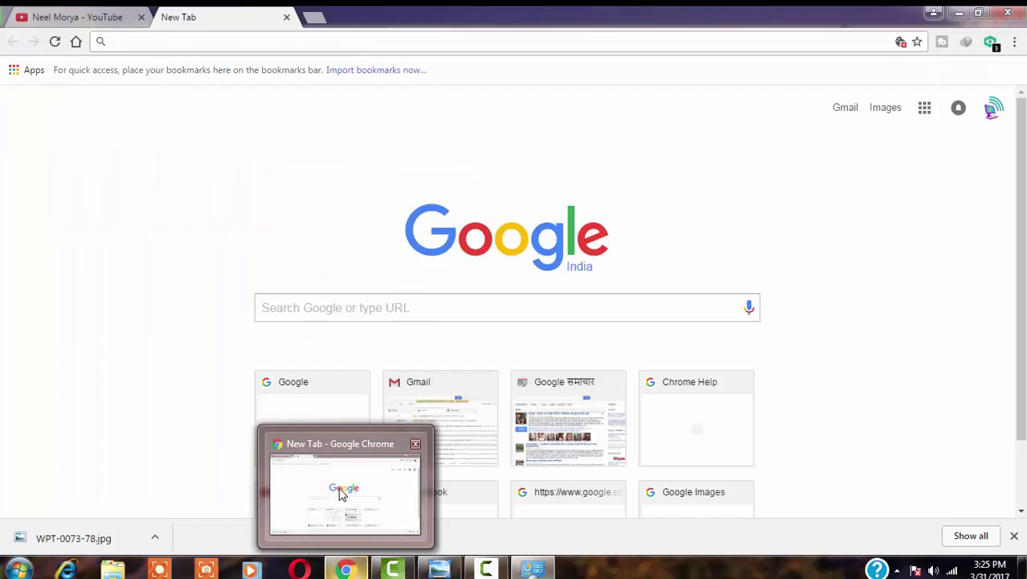
click(384, 303)
text(rediff)
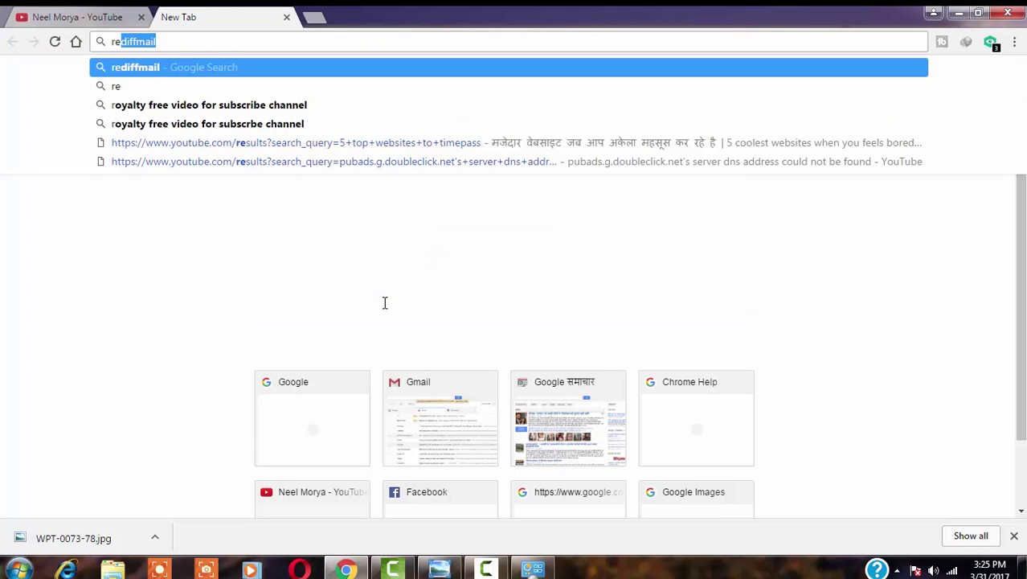
key(BackSpace)
key(BackSpace)
key(BackSpace)
key(BackSpace)
key(BackSpace)
key(BackSpace)
key(BackSpace)
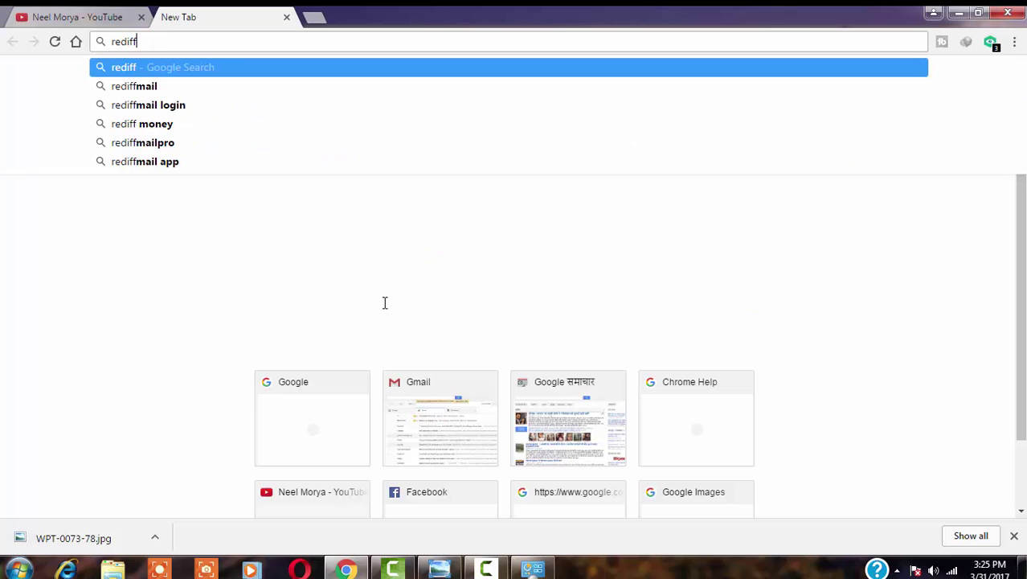
text(yahoo)
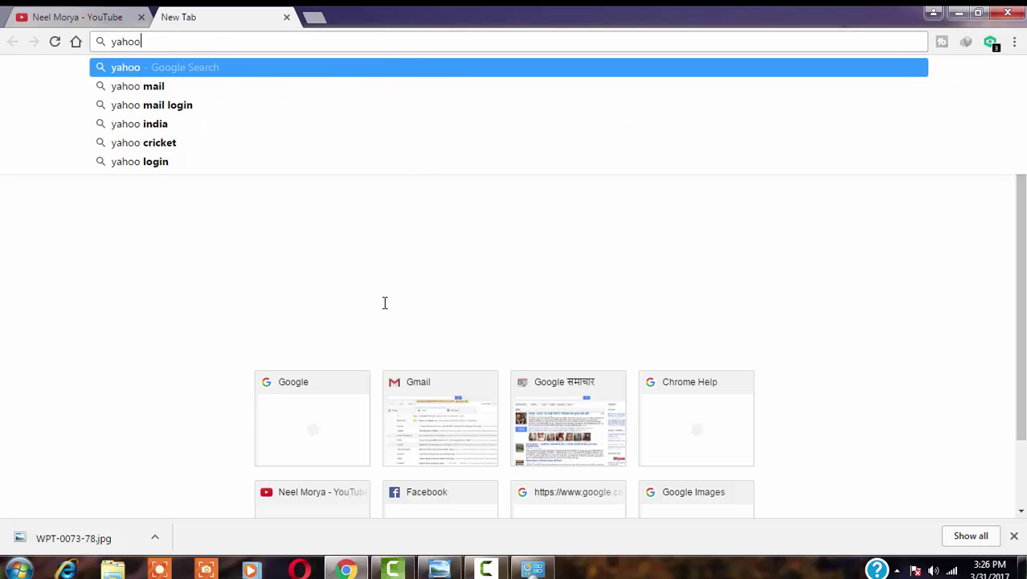
key(Escape)
key(ctrl+Return)
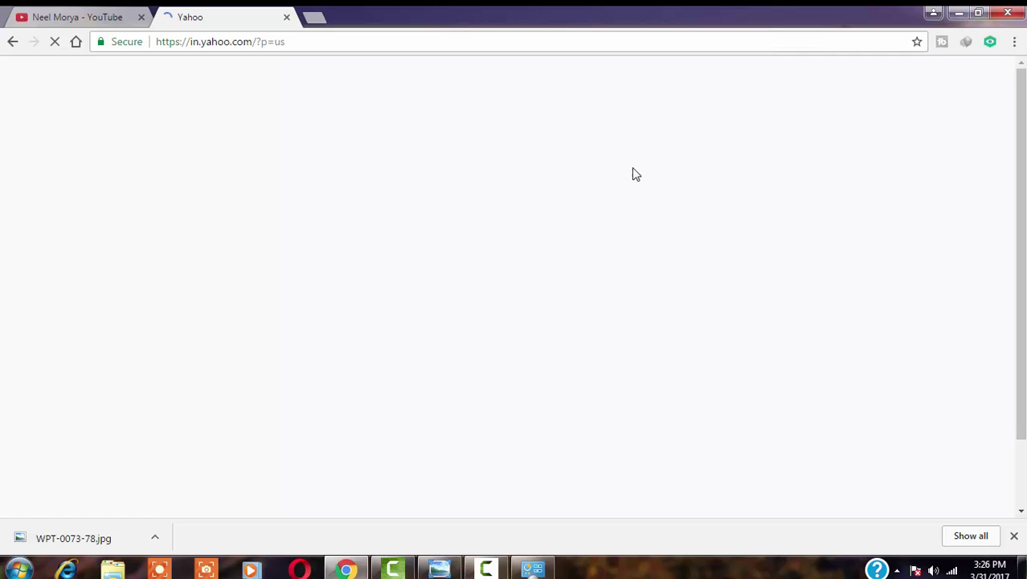
click(962, 13)
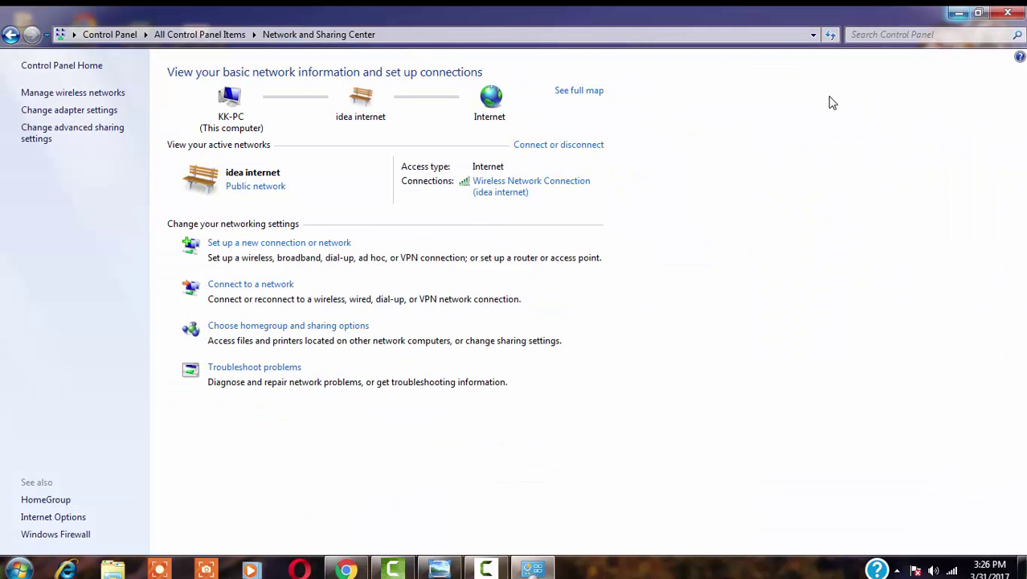
- Search 'cmd' in the Start menu, run it as administrator, and centre the console window
click(957, 16)
key(super)
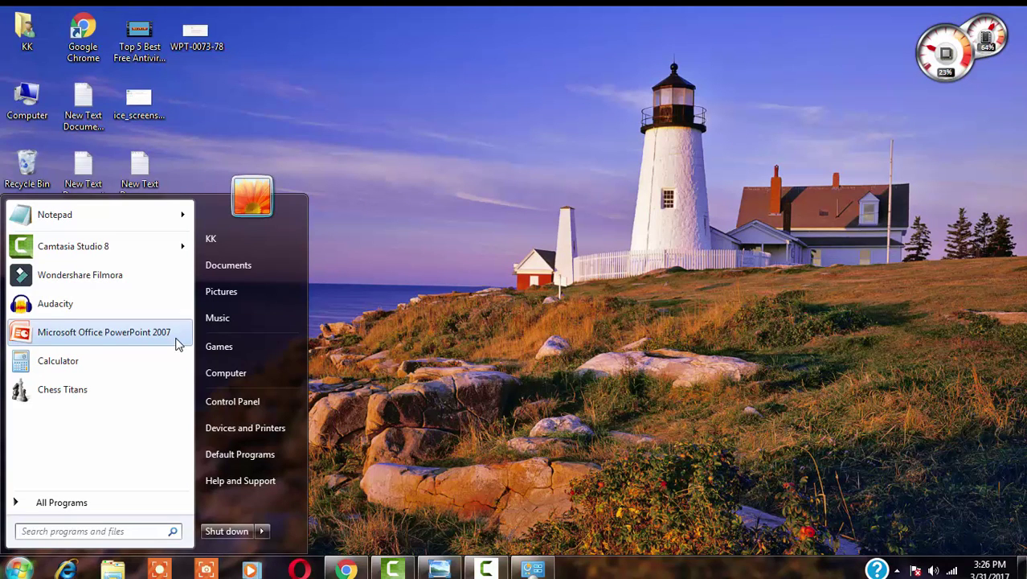
key(Escape)
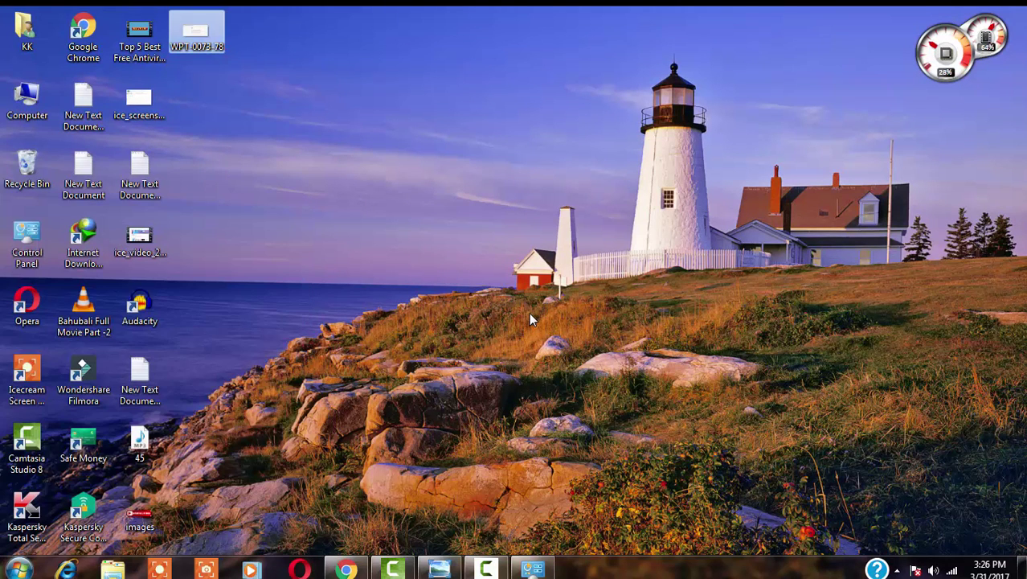
click(18, 570)
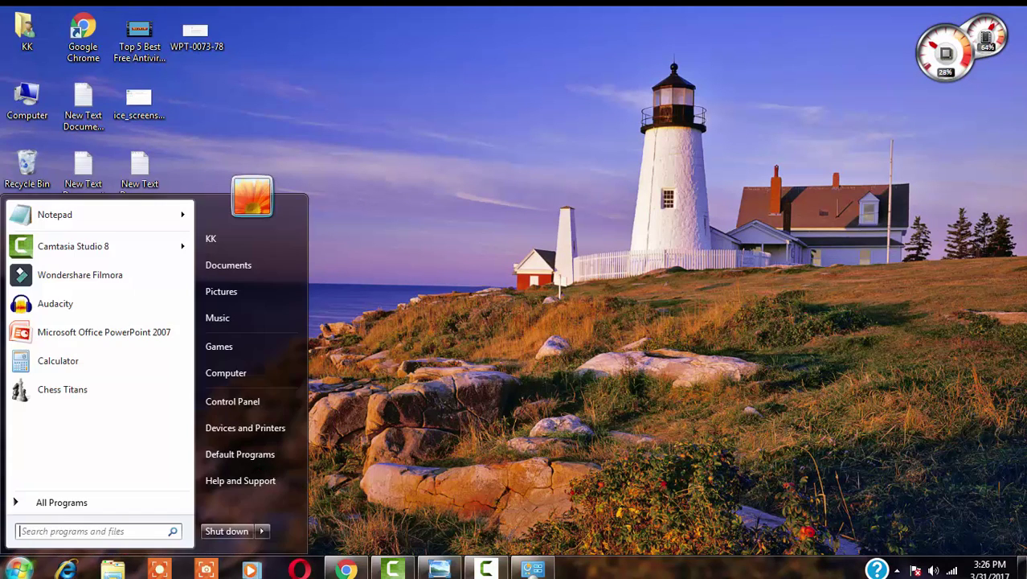
click(105, 534)
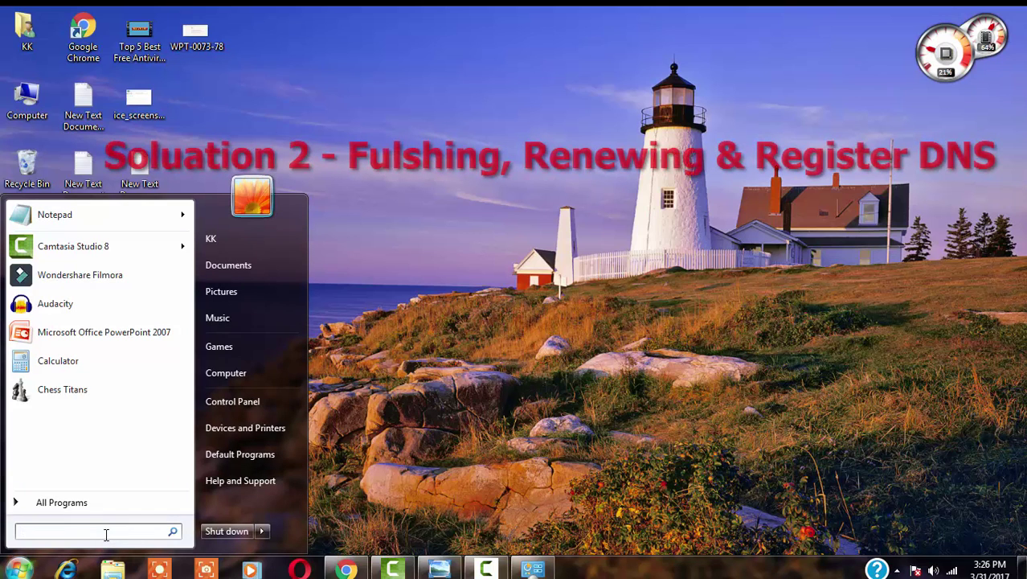
text(cmd)
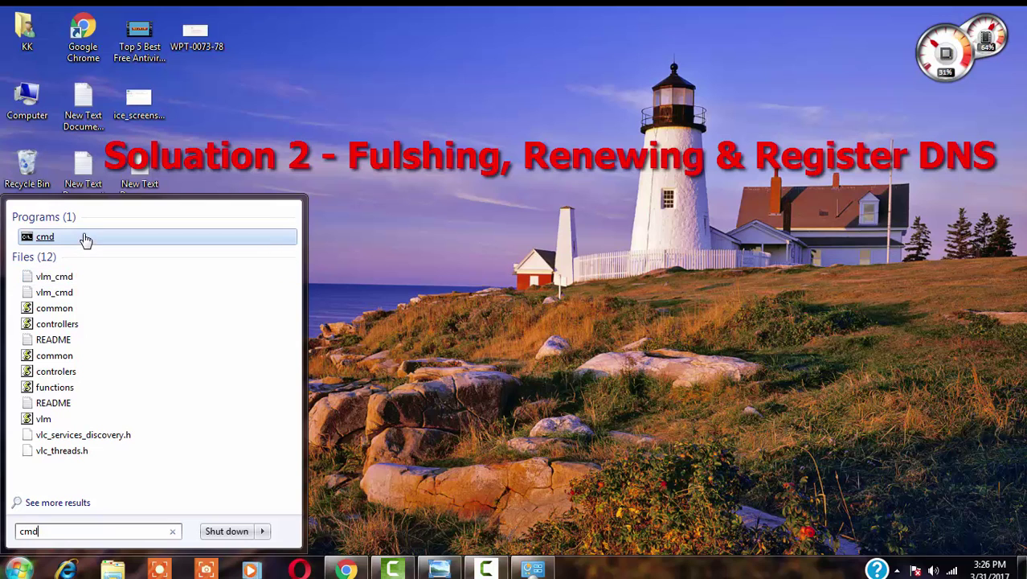
right_click(86, 238)
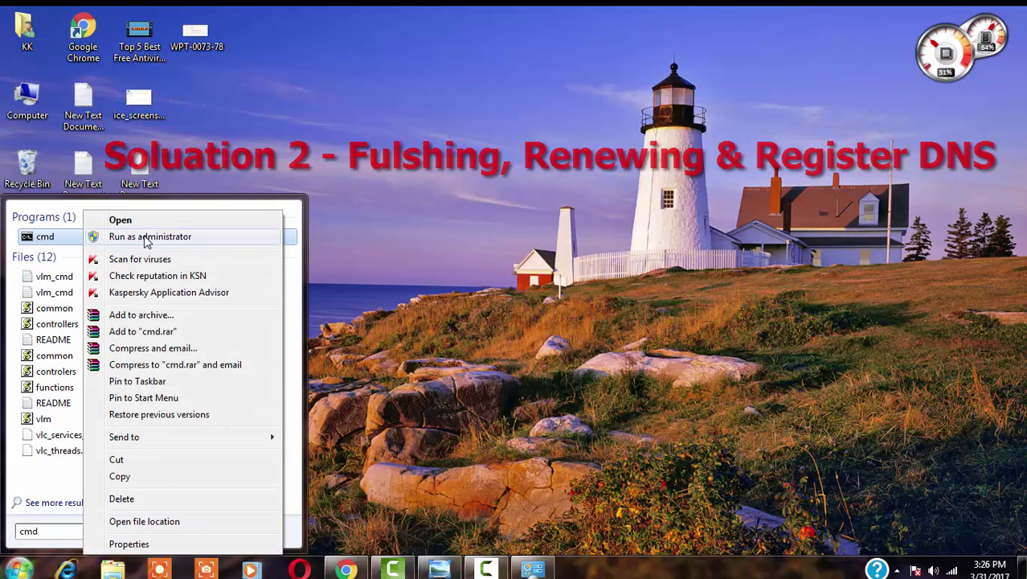
click(201, 243)
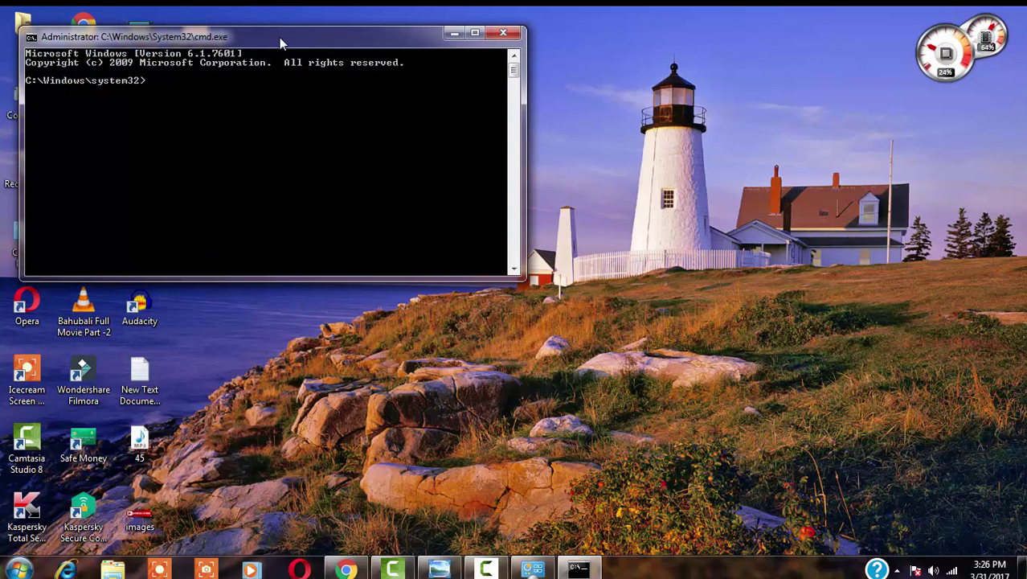
drag(280, 38, 493, 85)
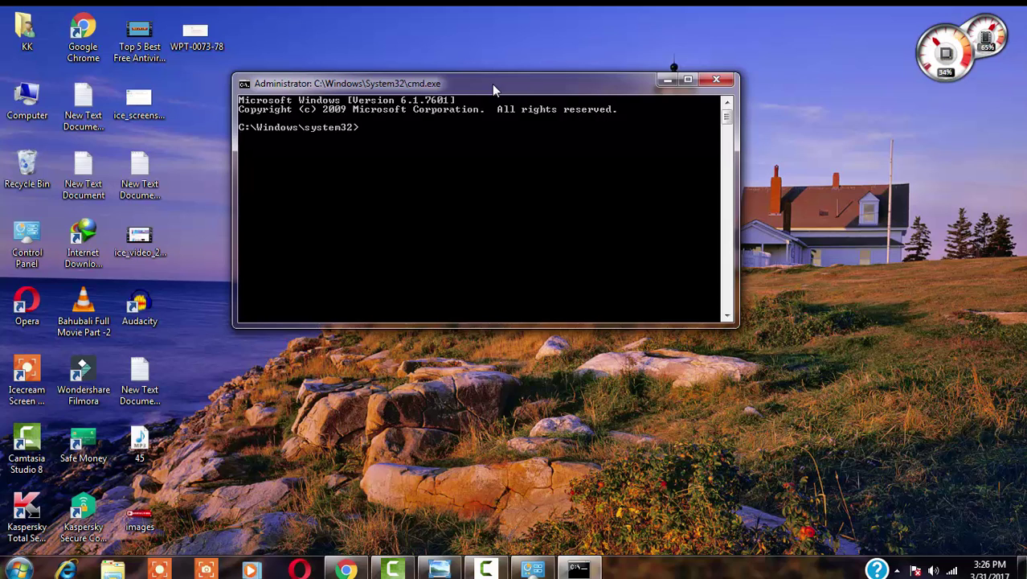
- Run ipconfig/flushdns in the administrator Command Prompt
text(ipconfig)
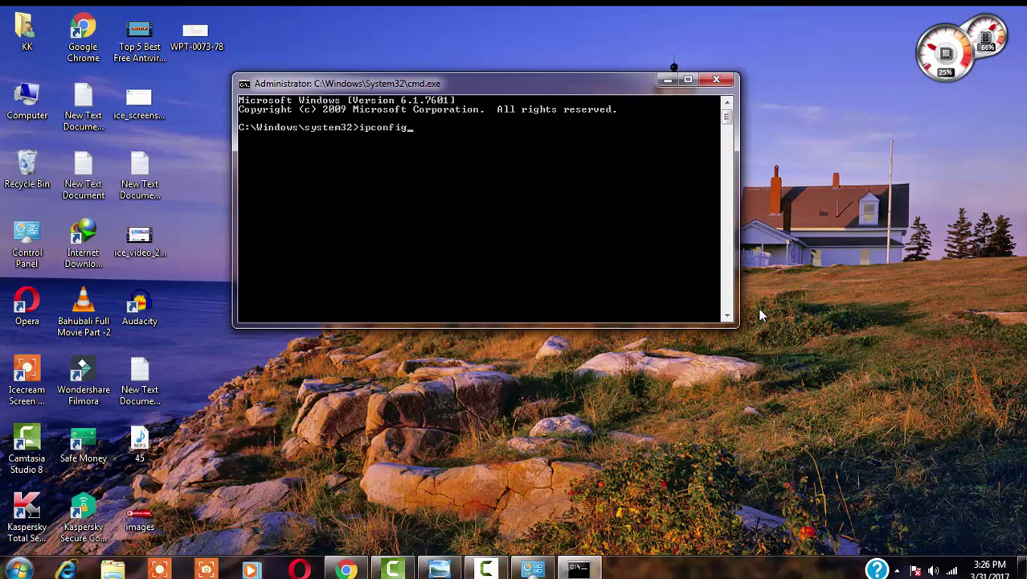
text(/flushdns)
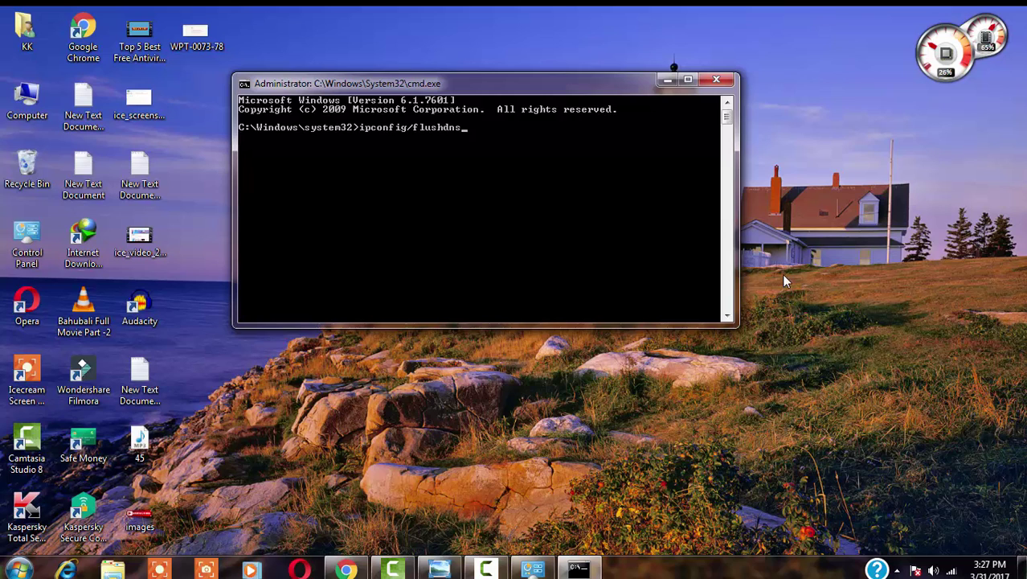
key(Return)
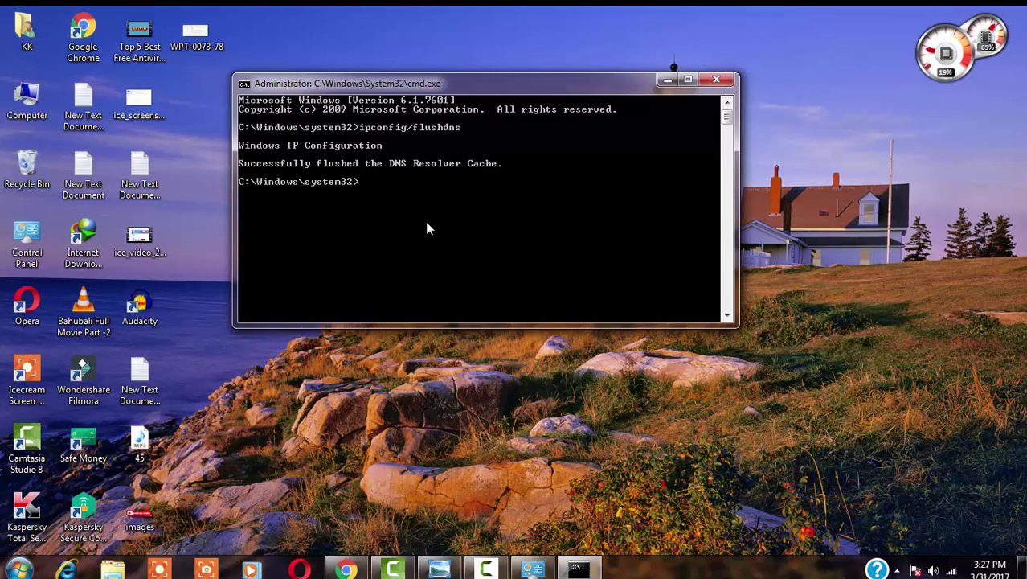
- Run ipconfig/renew and ipconfig/registerdns, then close the Command Prompt with Alt+F4
text(ipconfig/renew)
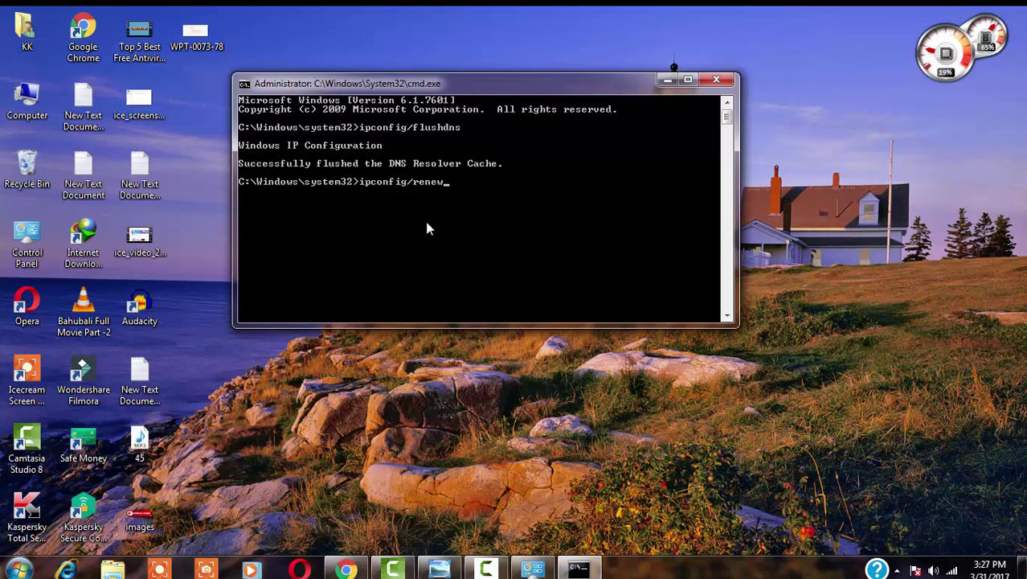
key(Return)
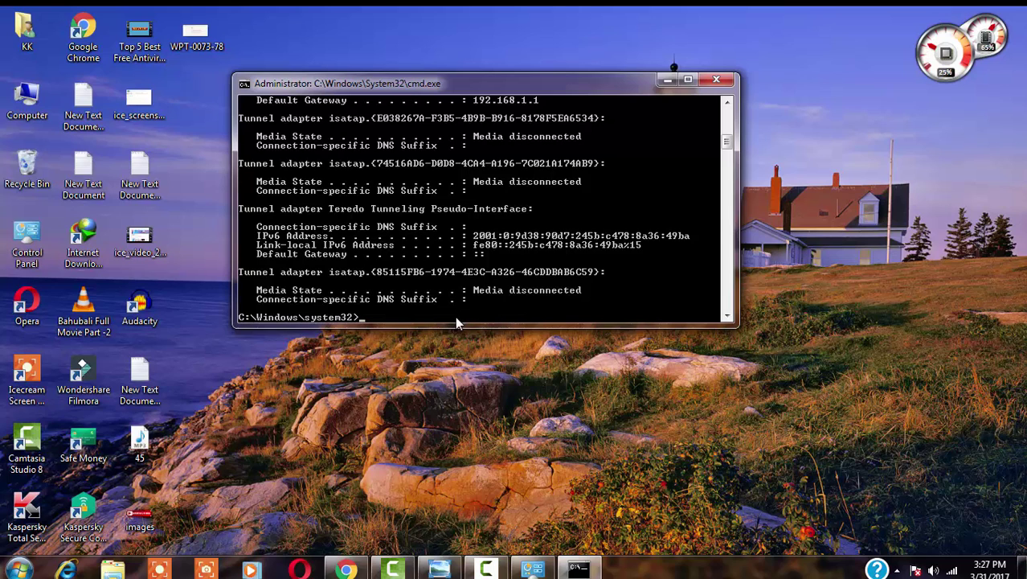
text(ipconfig/registerdns)
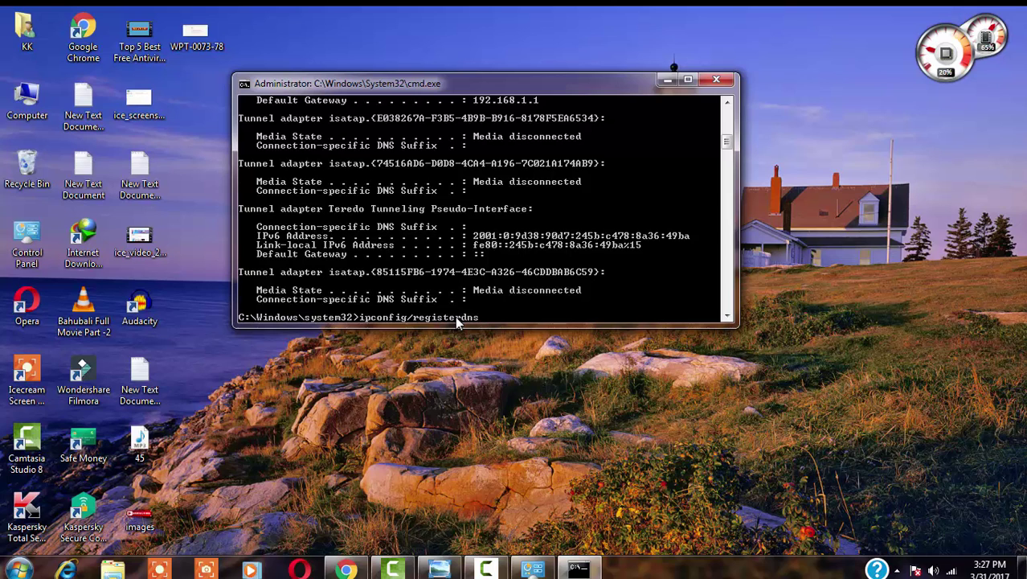
key(Return)
key(alt+F4)
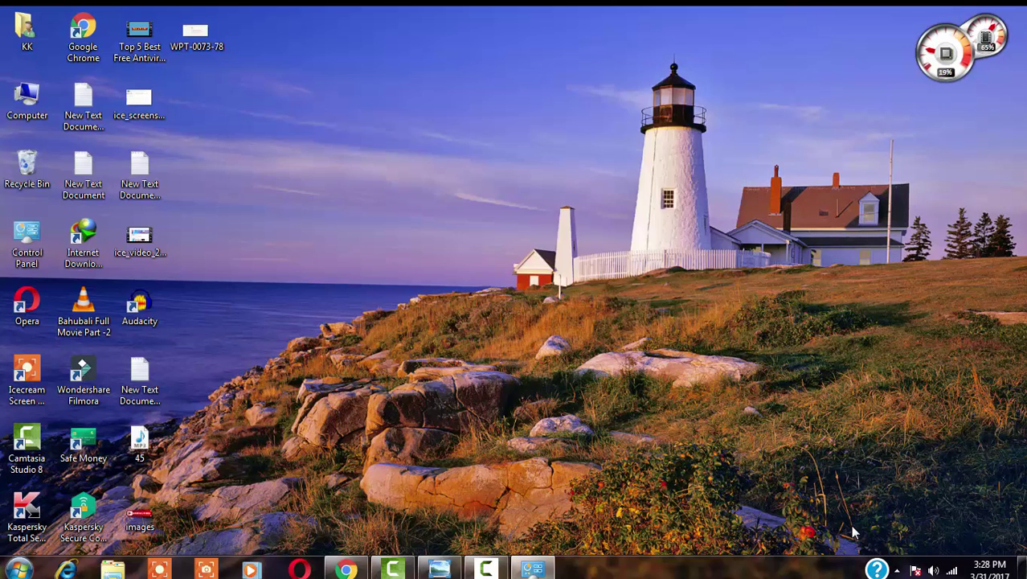